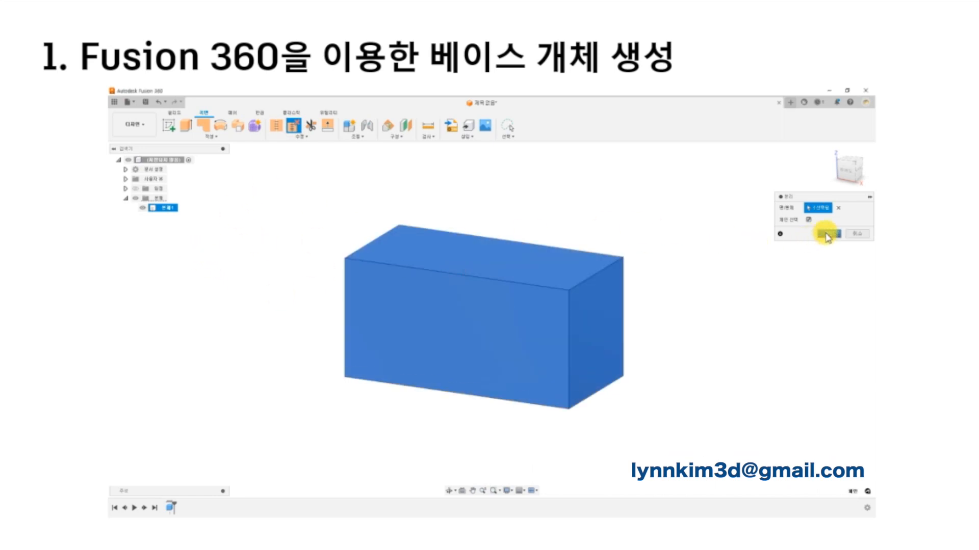
Unstitch the whole box into separate surface bodies and check which face each one represents
{"action": "left_click", "coordinate": [827, 235]}
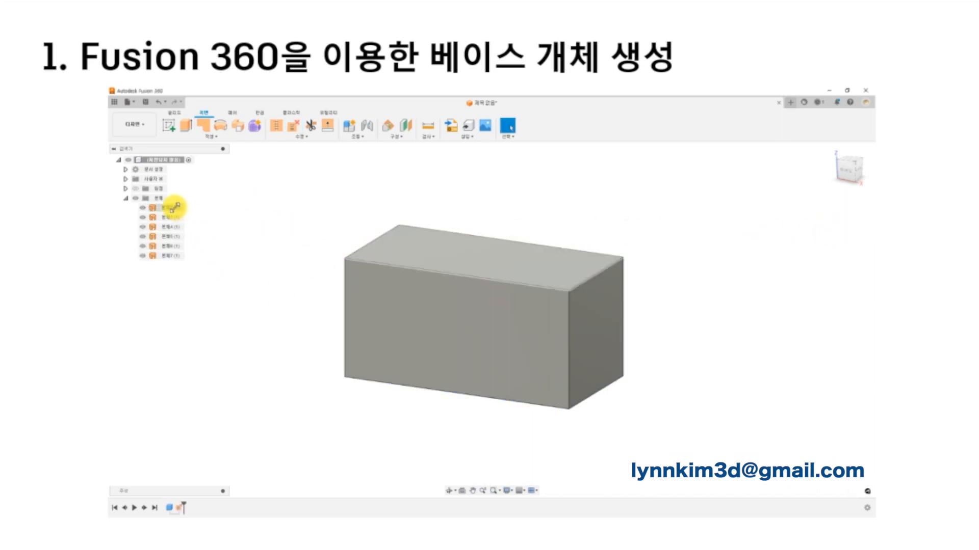
{"action": "left_click", "coordinate": [404, 312]}
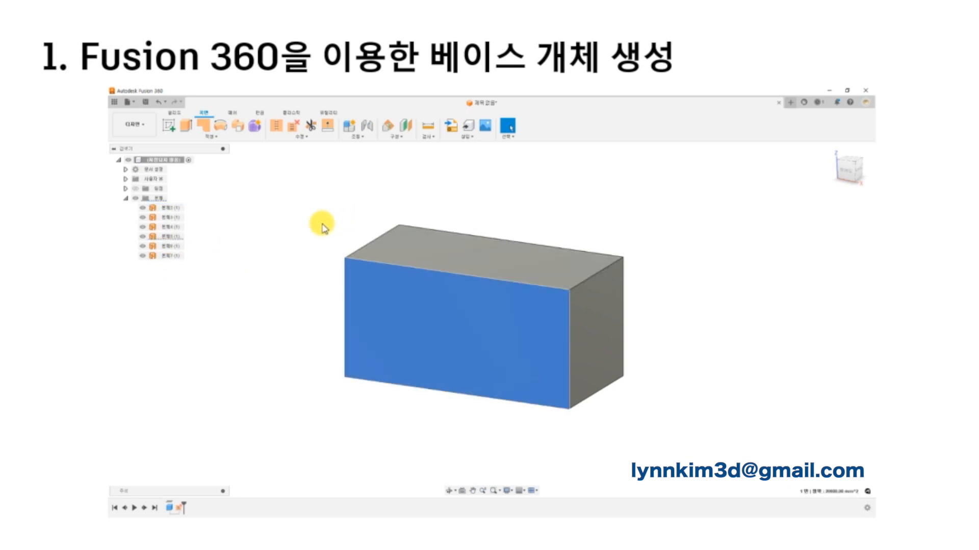
{"action": "left_click", "coordinate": [225, 245]}
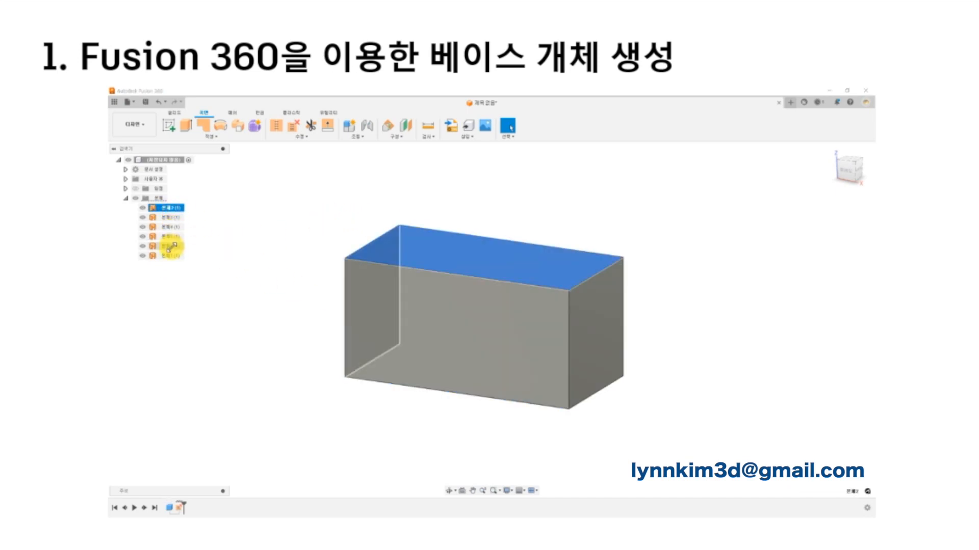
{"action": "left_click", "coordinate": [168, 236], "text": "shift"}
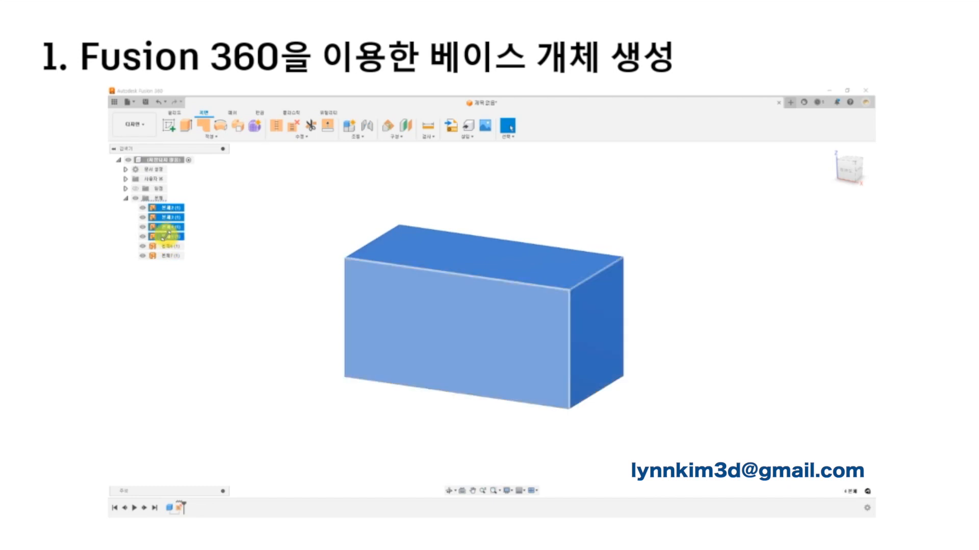
{"action": "left_click", "coordinate": [267, 223]}
Hide all the surface bodies except the front face of the box
{"action": "left_click", "coordinate": [143, 208]}
{"action": "left_click", "coordinate": [143, 218]}
{"action": "left_click", "coordinate": [143, 246]}
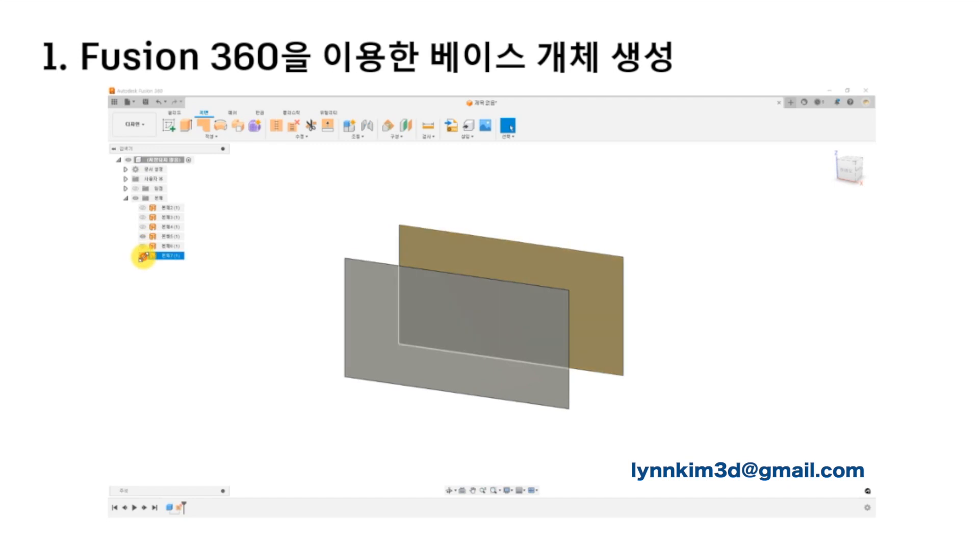
{"action": "left_click", "coordinate": [142, 256]}
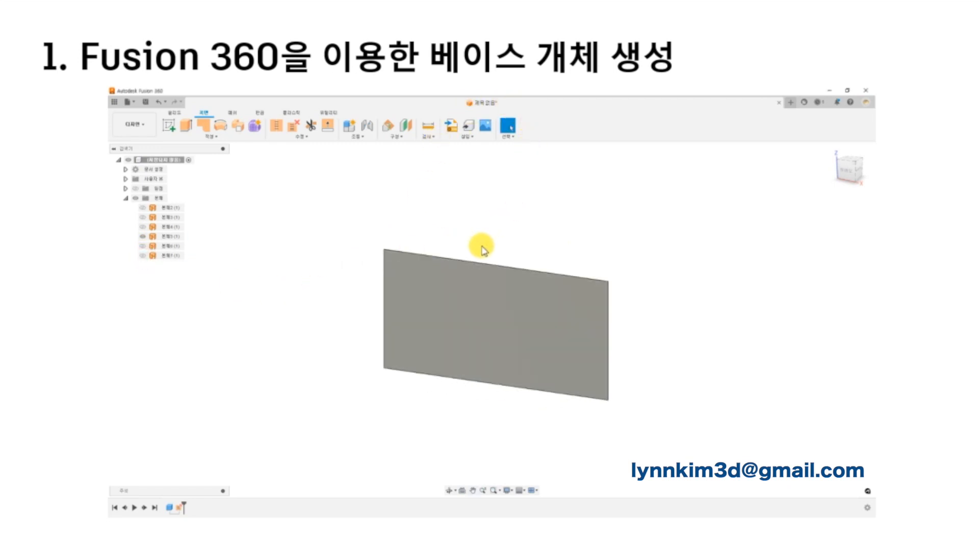
Save the design as HEX and open the export settings for it
{"action": "key", "text": "ctrl+s"}
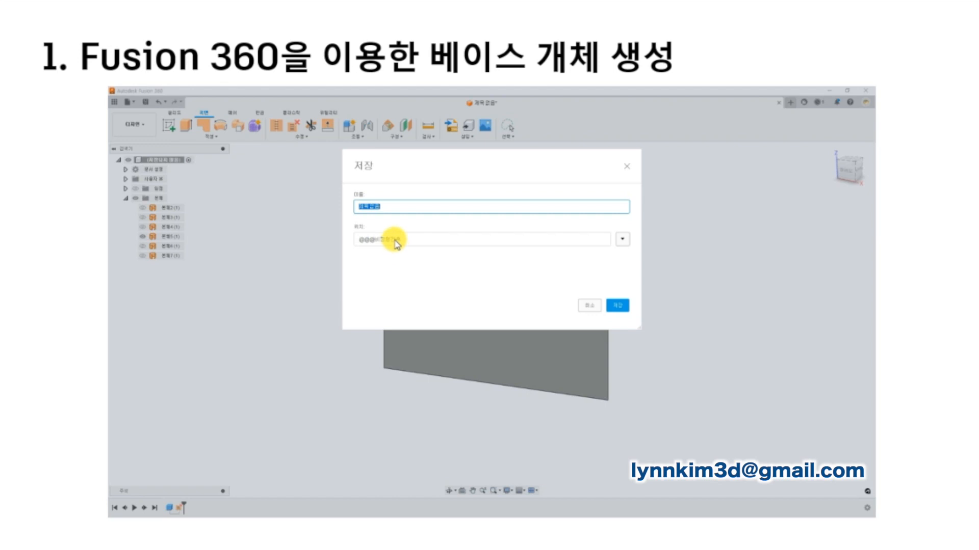
{"action": "key", "text": "Return"}
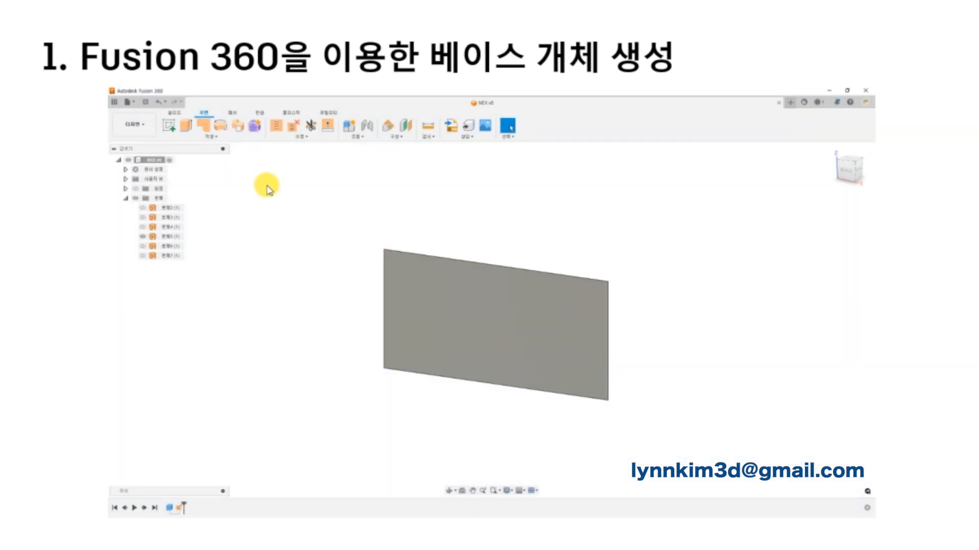
{"action": "left_click", "coordinate": [128, 102]}
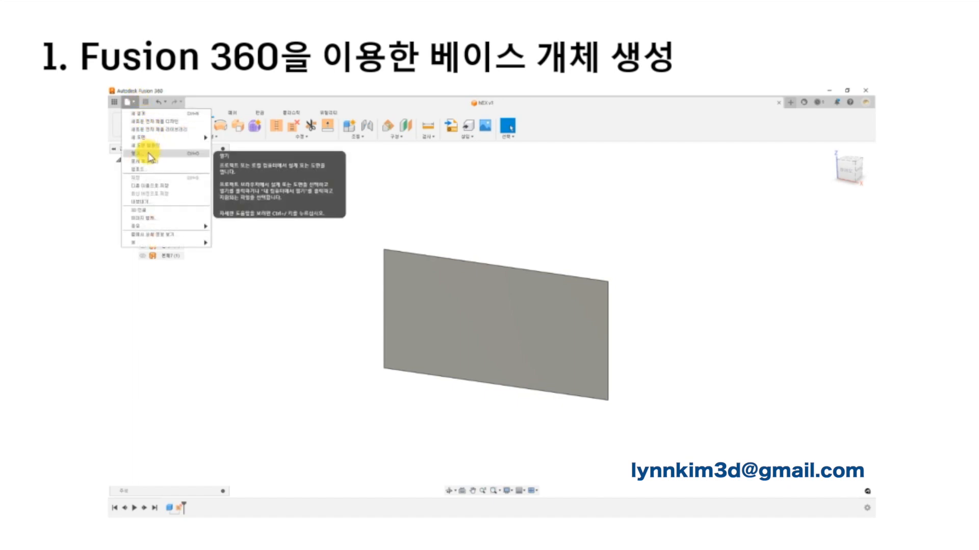
{"action": "left_click", "coordinate": [160, 201]}
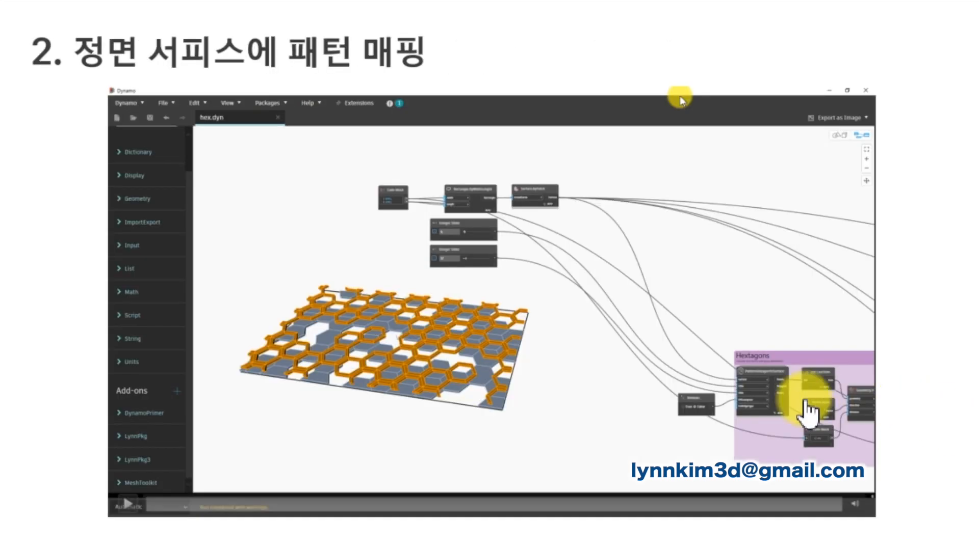
{"action": "left_click", "coordinate": [804, 402]}
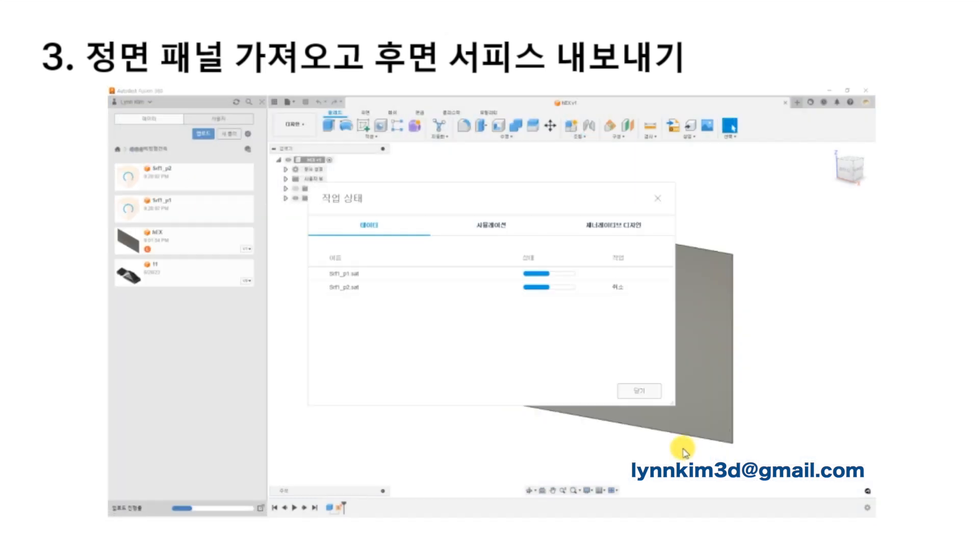
Close the upload status and insert the Srf1_p1 and Srf1_p2 panel models into the HEX design at their default positions
{"action": "left_click", "coordinate": [634, 393]}
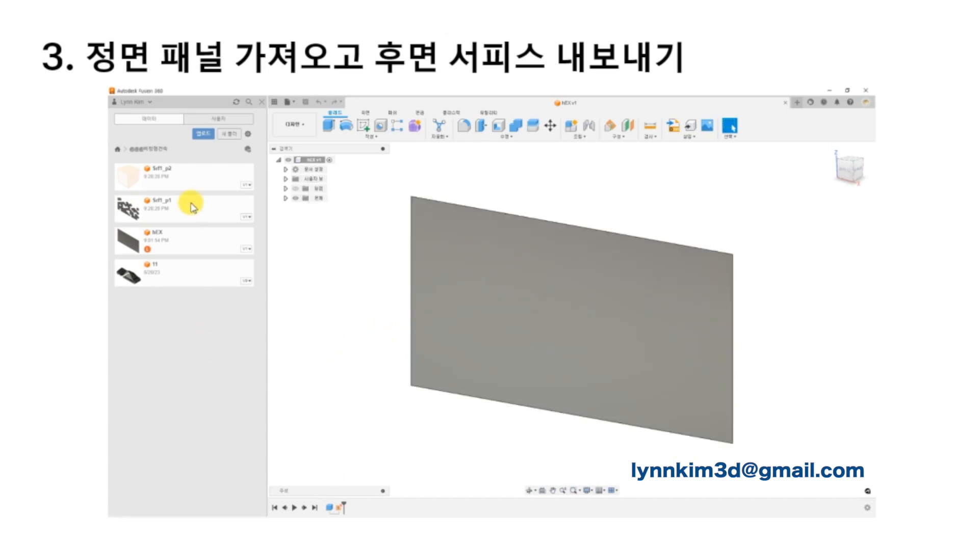
{"action": "left_click_drag", "start_coordinate": [122, 208], "coordinate": [355, 231]}
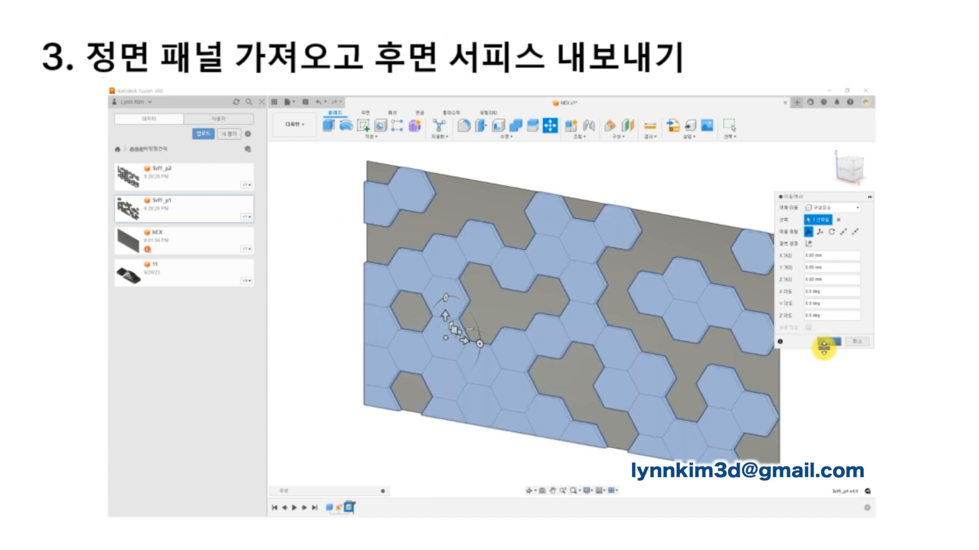
{"action": "left_click", "coordinate": [829, 341]}
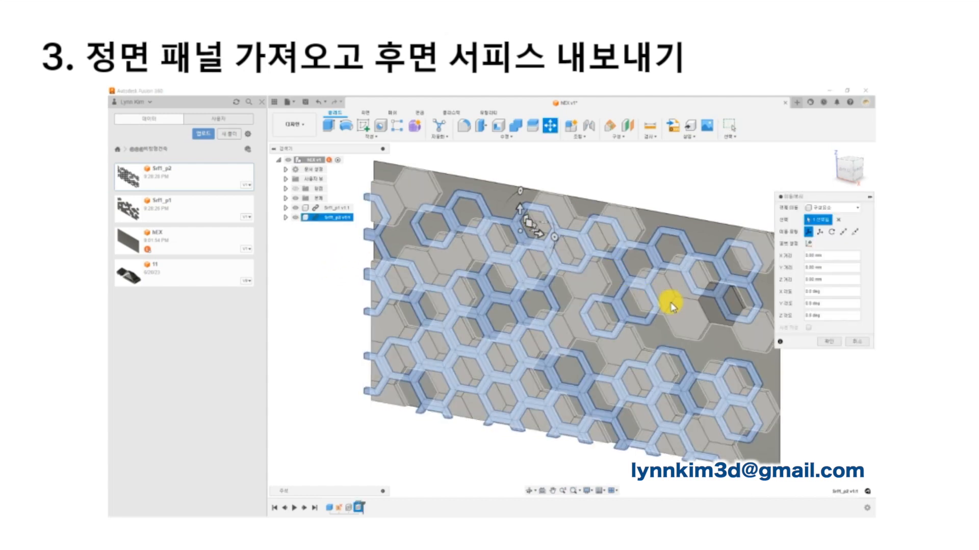
{"action": "left_click", "coordinate": [829, 342]}
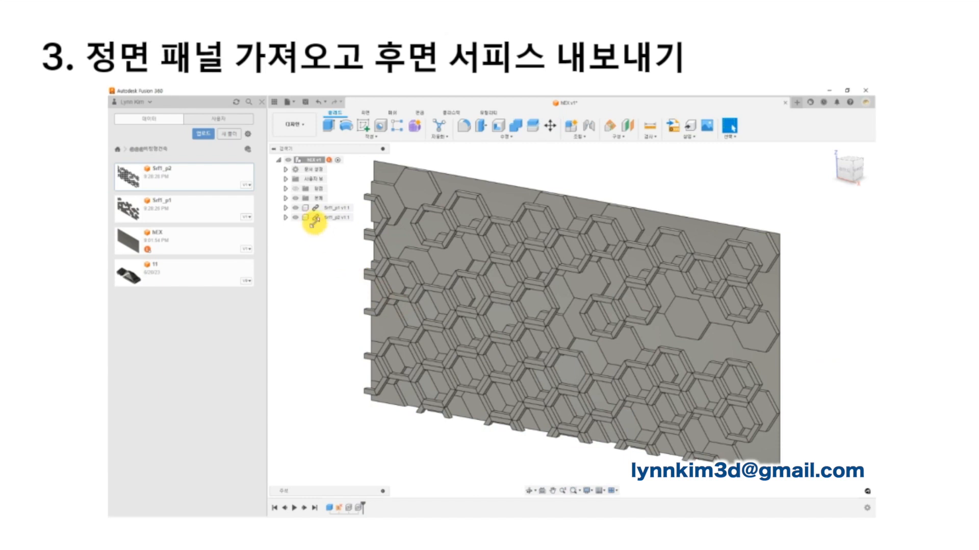
Break the external links of the inserted Srf1_p1 and Srf1_p2 components
{"action": "left_click", "coordinate": [335, 208]}
{"action": "left_click", "coordinate": [335, 218], "text": "shift"}
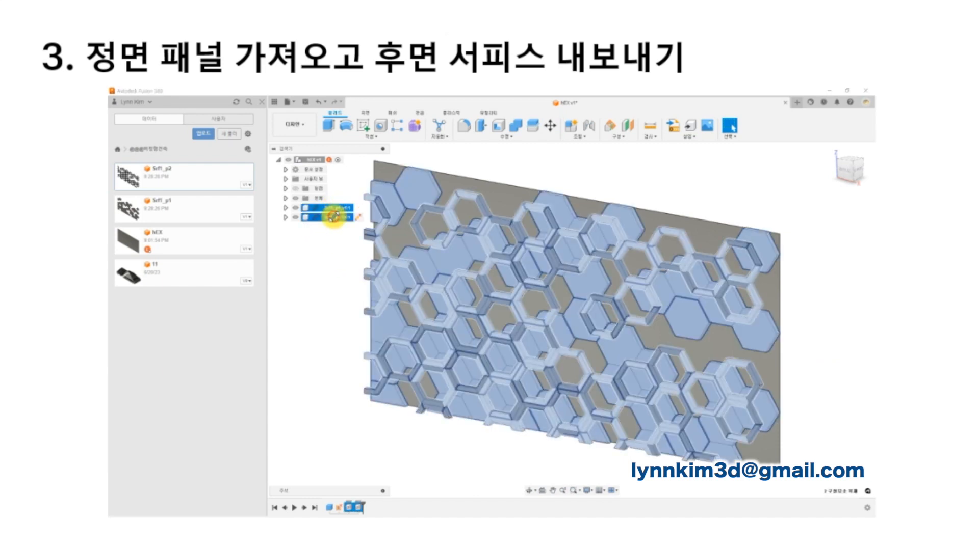
{"action": "right_click", "coordinate": [336, 221]}
{"action": "left_click", "coordinate": [342, 298]}
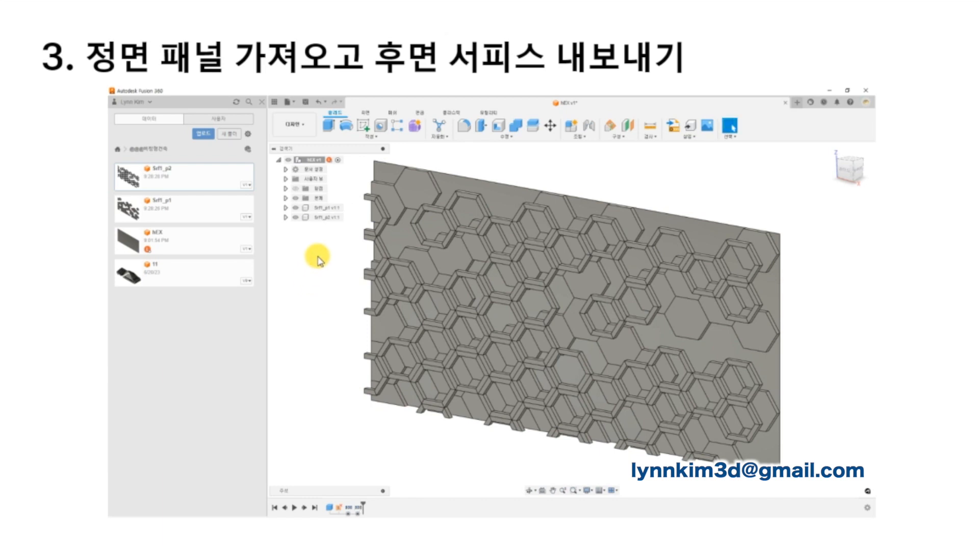
Apply the white marble appearance to the Srf1_p1 component, removing the appearances already set on its bodies
{"action": "key", "text": "a"}
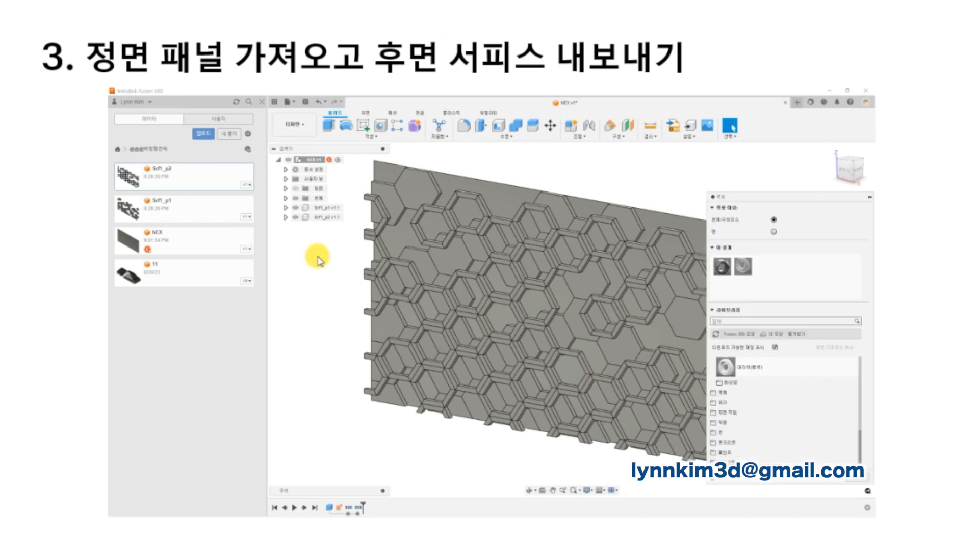
{"action": "scroll", "coordinate": [730, 376], "scroll_direction": "up", "scroll_amount": 3}
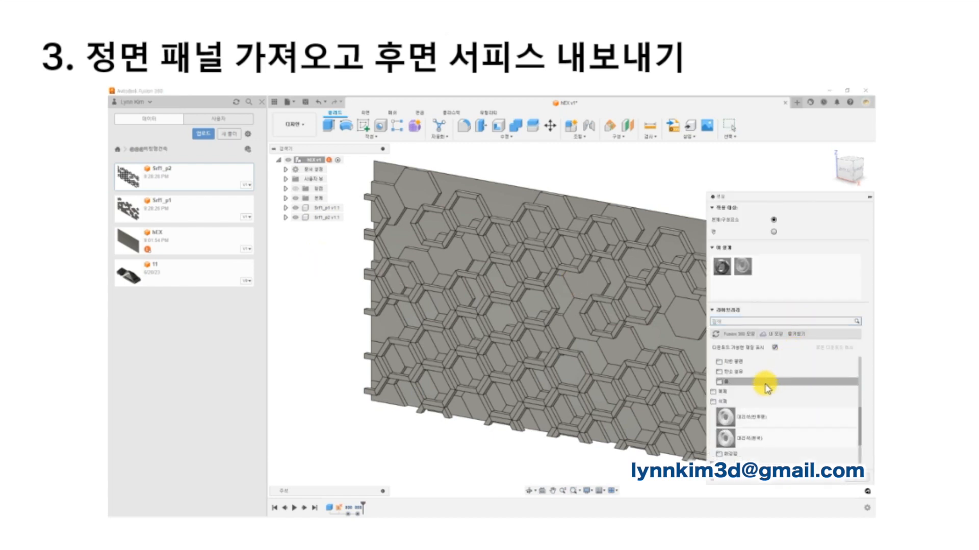
{"action": "left_click_drag", "start_coordinate": [725, 439], "coordinate": [326, 208]}
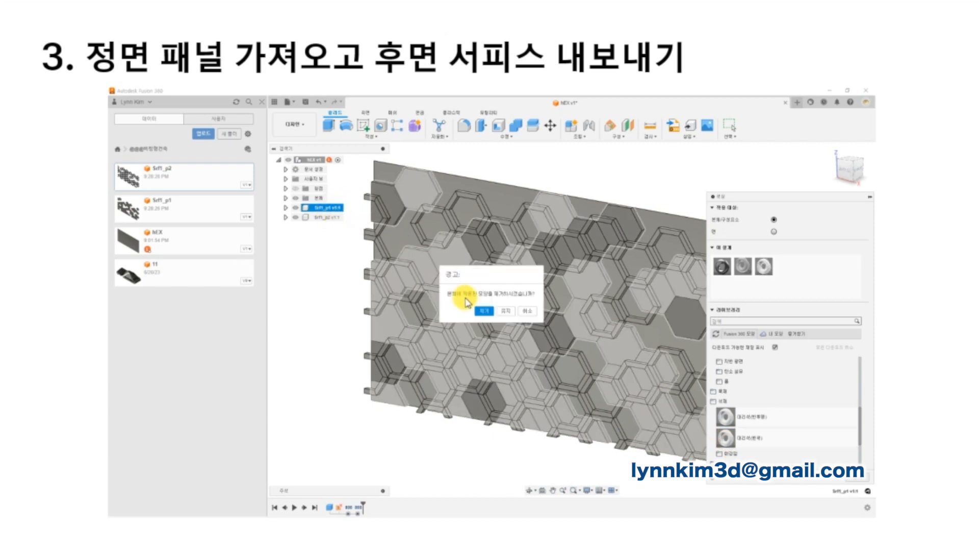
{"action": "left_click", "coordinate": [483, 311]}
Apply the 3D Cherry - Figured - Glossy wood appearance to the Srf1_p2 component, removing its existing body appearances
{"action": "scroll", "coordinate": [727, 385], "scroll_direction": "down", "scroll_amount": 3}
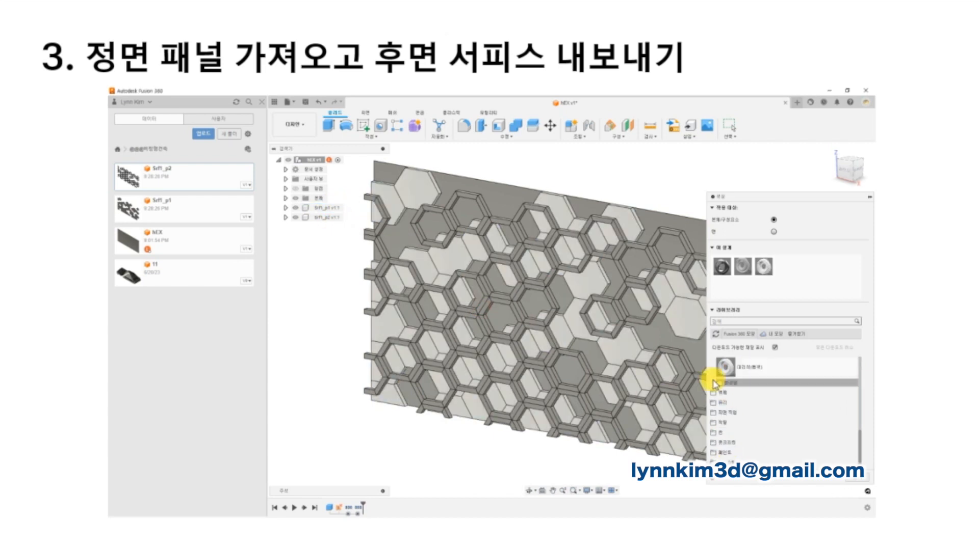
{"action": "scroll", "coordinate": [723, 386], "scroll_direction": "up", "scroll_amount": 5}
{"action": "left_click", "coordinate": [733, 372]}
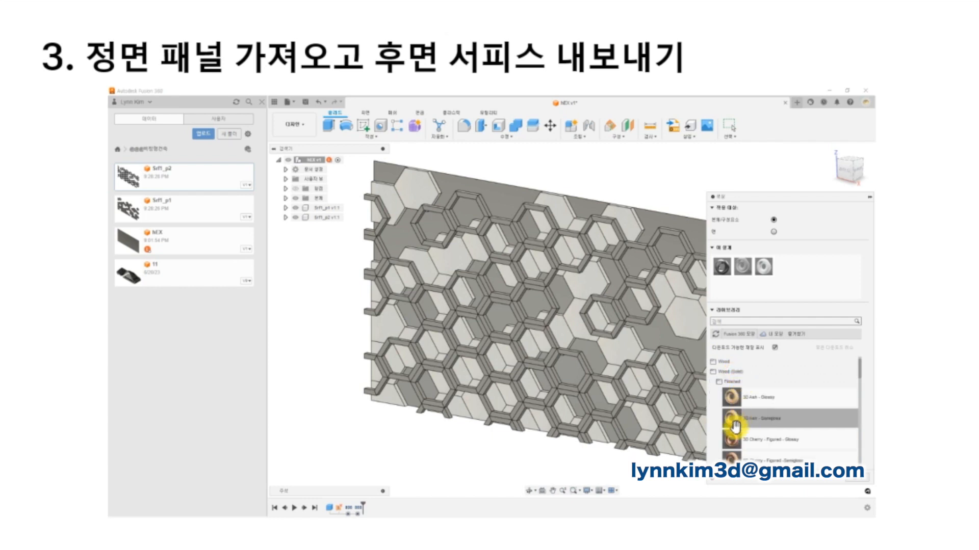
{"action": "left_click_drag", "start_coordinate": [732, 439], "coordinate": [341, 243]}
{"action": "left_click_drag", "start_coordinate": [325, 219], "coordinate": [326, 220]}
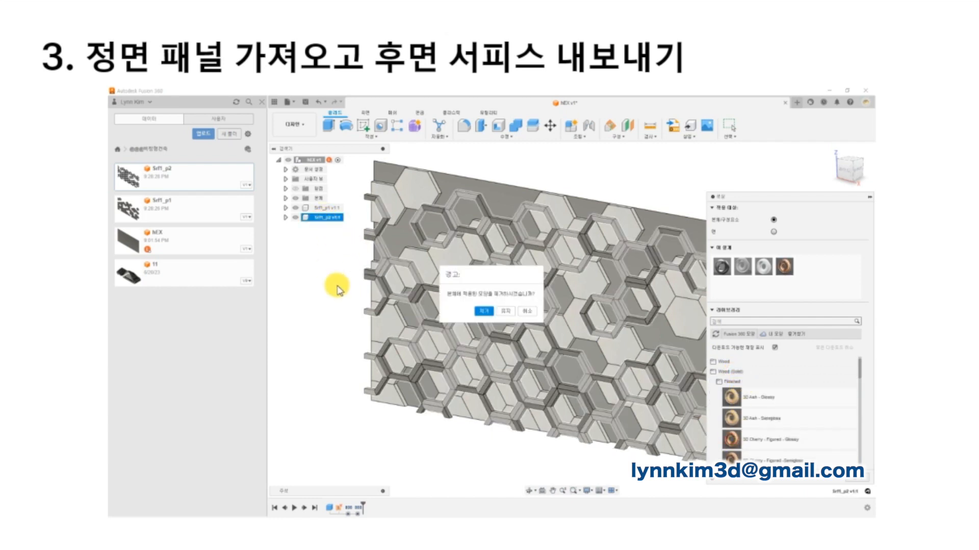
{"action": "left_click", "coordinate": [483, 311]}
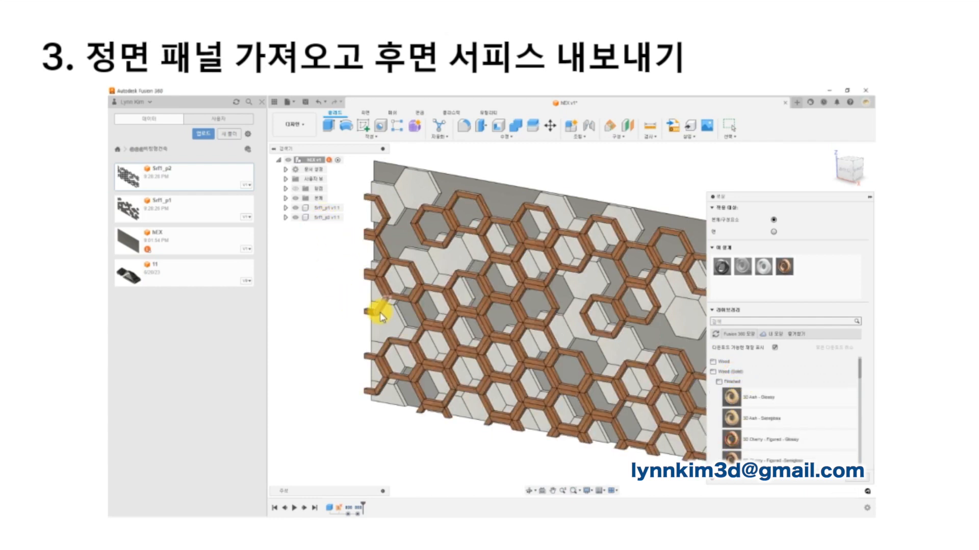
{"action": "left_click", "coordinate": [861, 480]}
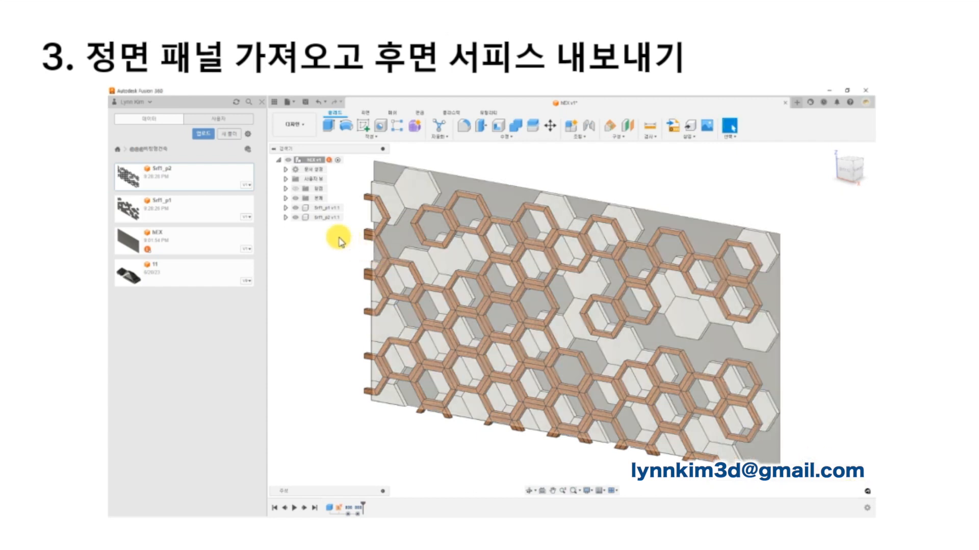
Hide the front surface body and show the surface body of the box's rear face
{"action": "left_click", "coordinate": [286, 199]}
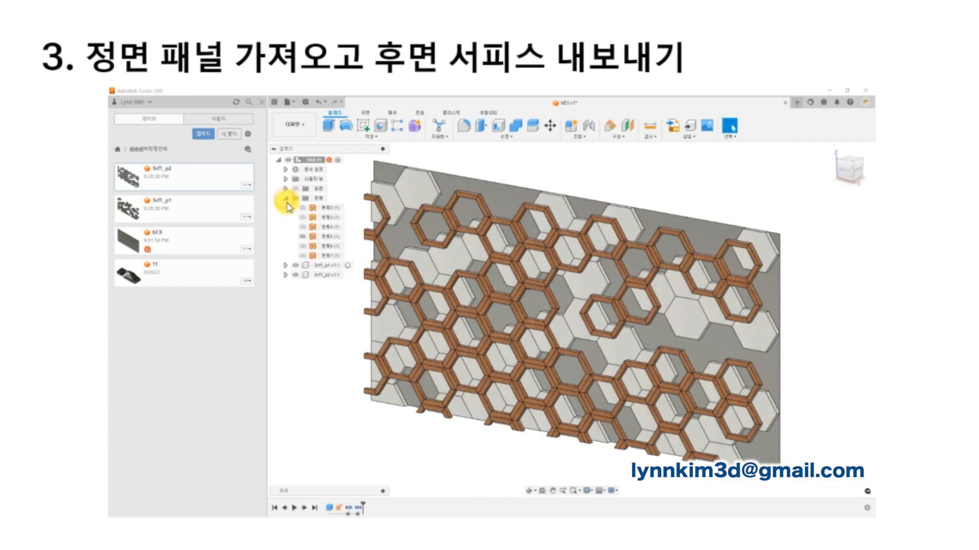
{"action": "left_click", "coordinate": [302, 237]}
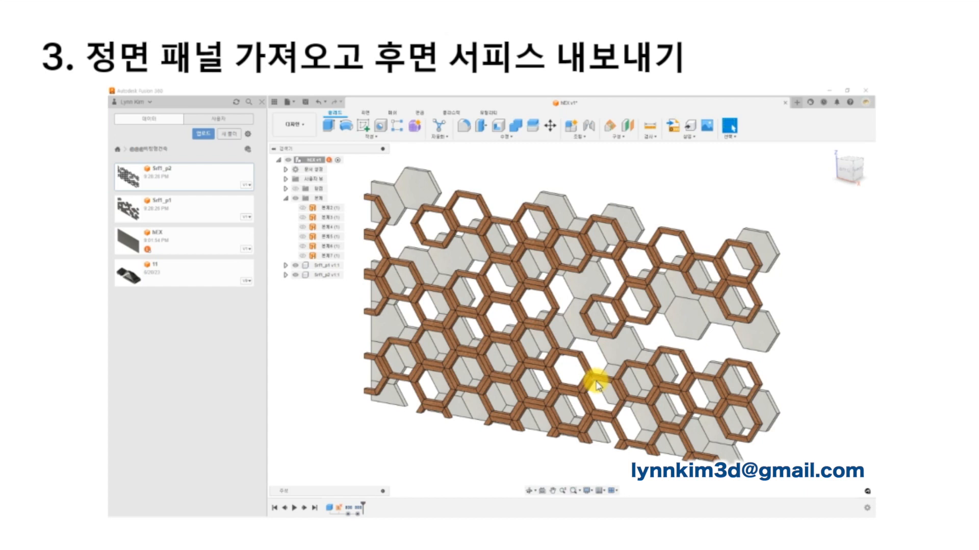
{"action": "left_click", "coordinate": [303, 246]}
{"action": "left_click", "coordinate": [303, 246]}
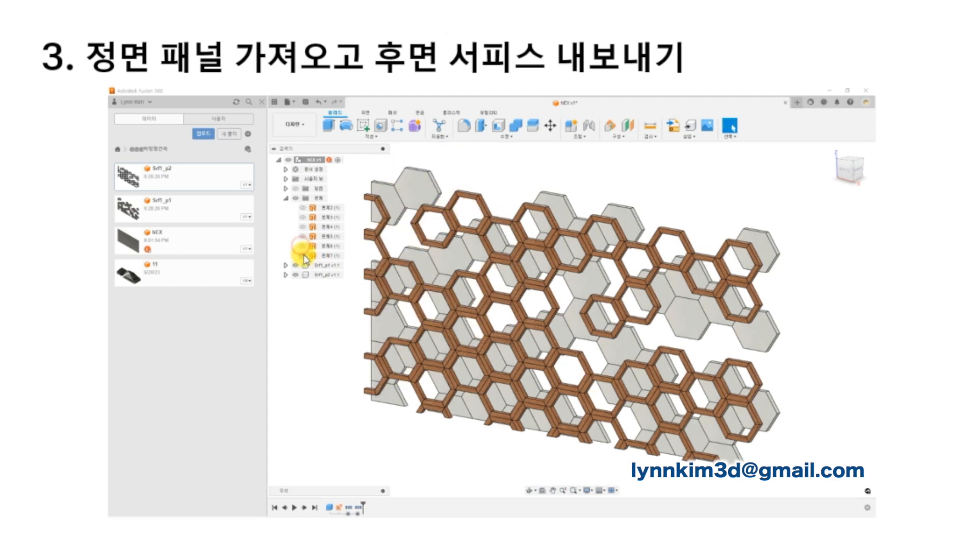
{"action": "left_click", "coordinate": [303, 255]}
Hide the Srf1_p1 and Srf1_p2 components so only the rear surface is displayed
{"action": "scroll", "coordinate": [510, 294], "scroll_direction": "down", "scroll_amount": 2}
{"action": "scroll", "coordinate": [509, 294], "scroll_direction": "down", "scroll_amount": 2}
{"action": "middle_click_drag", "start_coordinate": [622, 332], "coordinate": [557, 337], "text": "shift"}
{"action": "left_click", "coordinate": [295, 265]}
{"action": "left_click", "coordinate": [295, 275]}
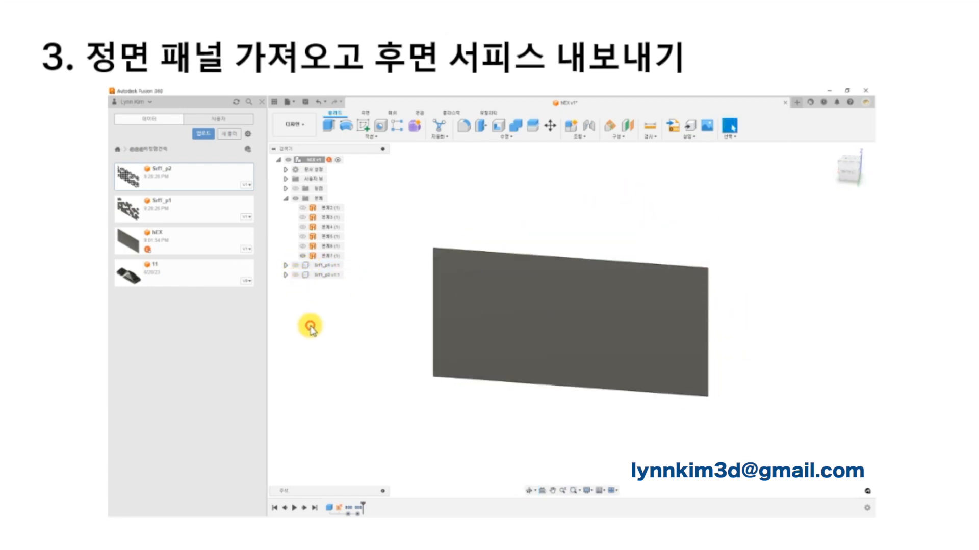
Close the project file list, check the rear surface body and run the ExportToSAT add-in on the design
{"action": "left_click", "coordinate": [261, 103]}
{"action": "left_click", "coordinate": [420, 325]}
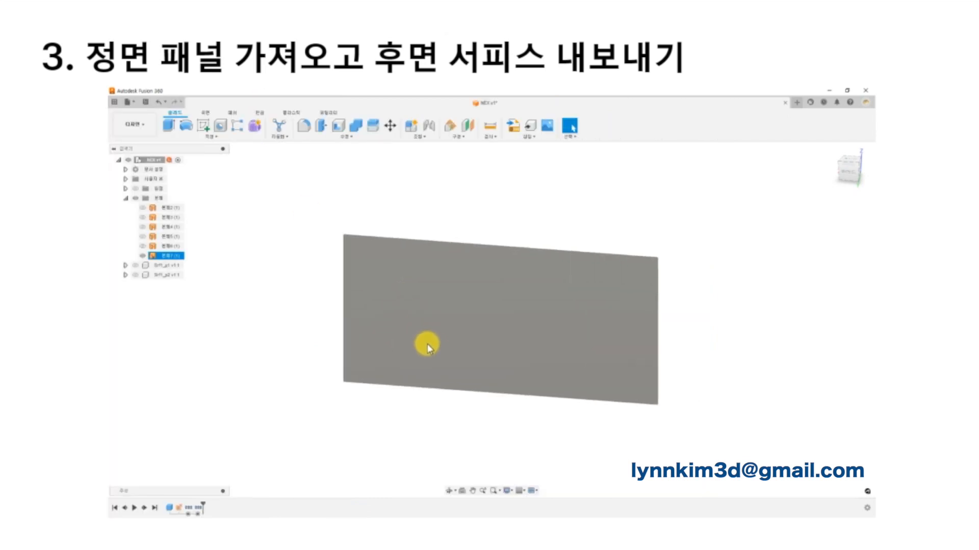
{"action": "left_click", "coordinate": [328, 256]}
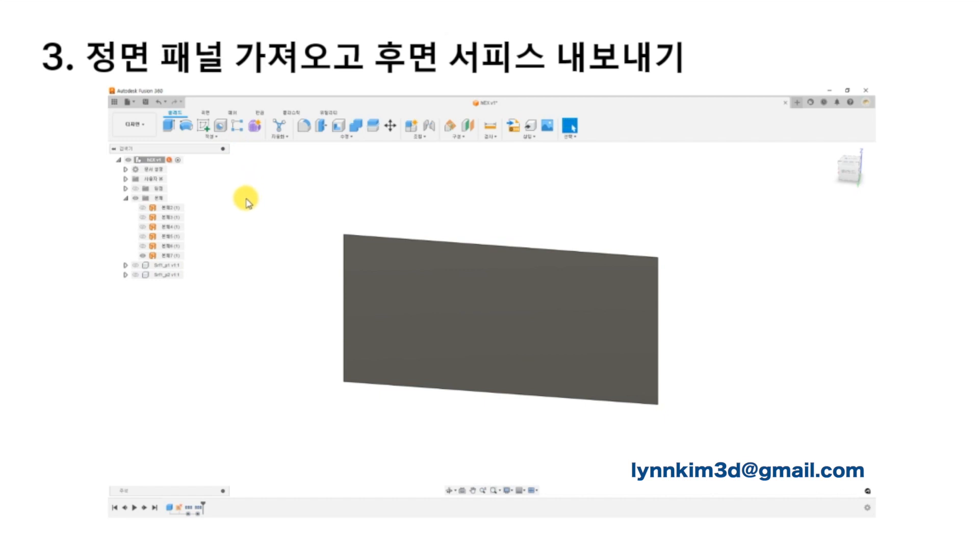
{"action": "left_click", "coordinate": [329, 114]}
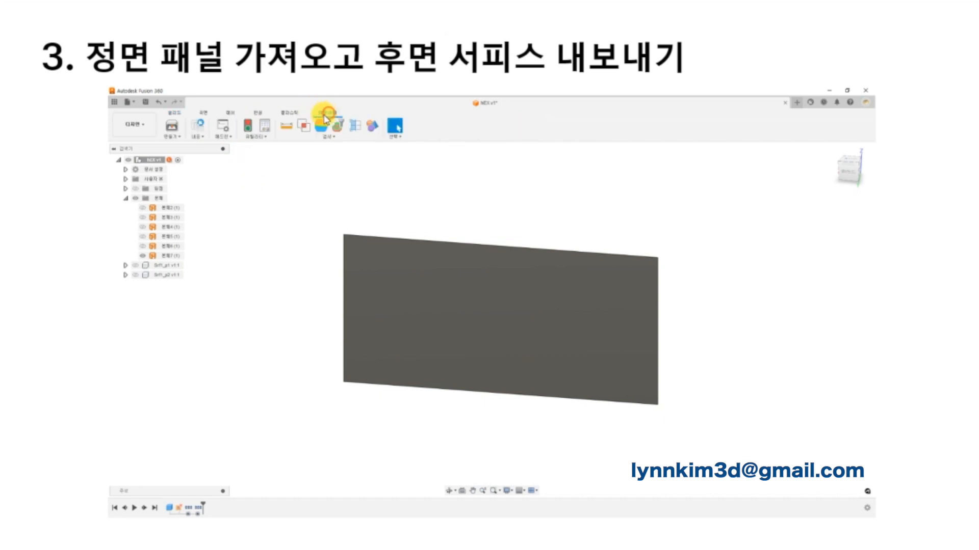
{"action": "left_click", "coordinate": [223, 138]}
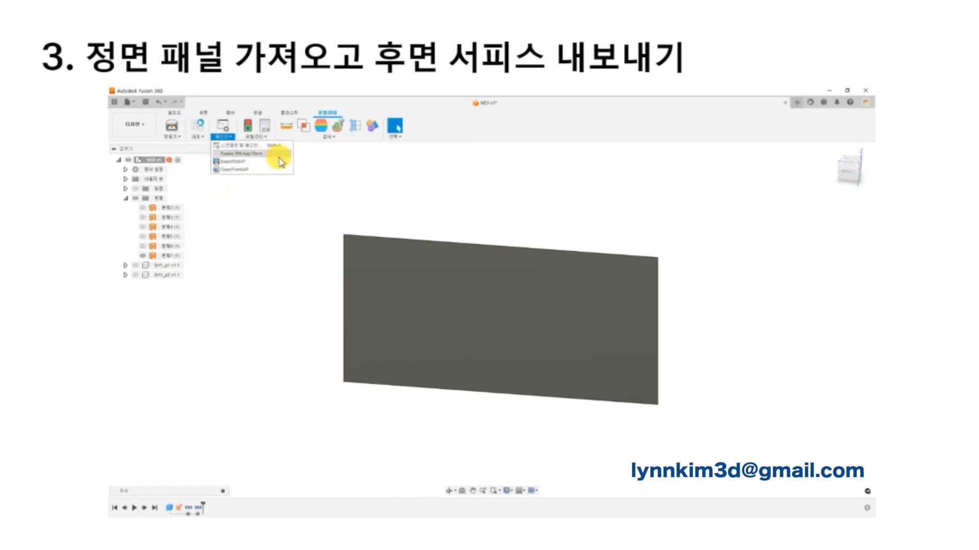
{"action": "left_click", "coordinate": [247, 163]}
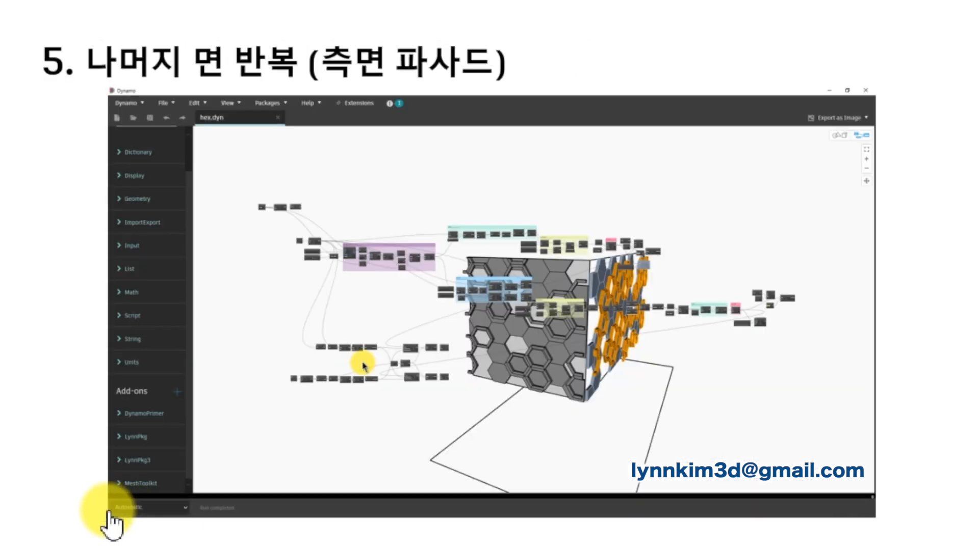
{"action": "left_click", "coordinate": [704, 373]}
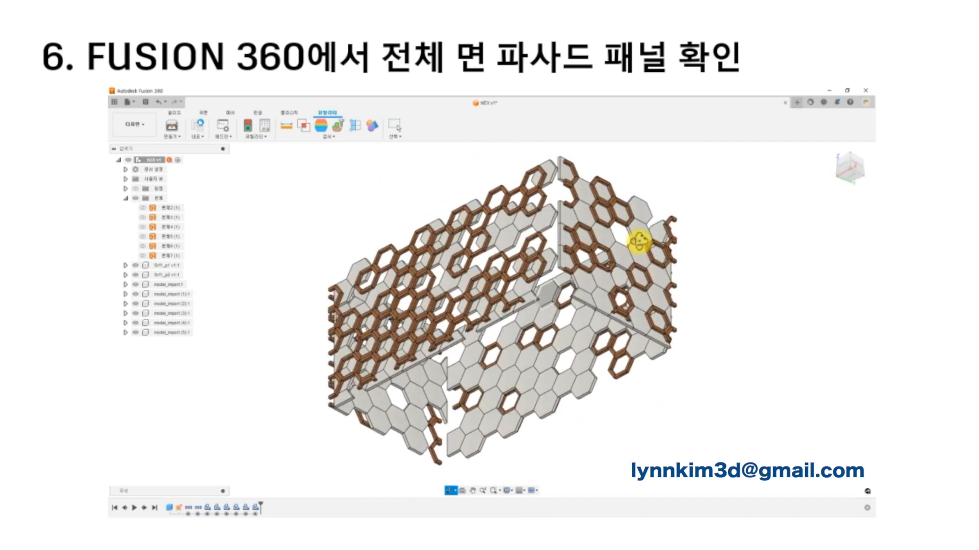
{"action": "left_click", "coordinate": [127, 504]}
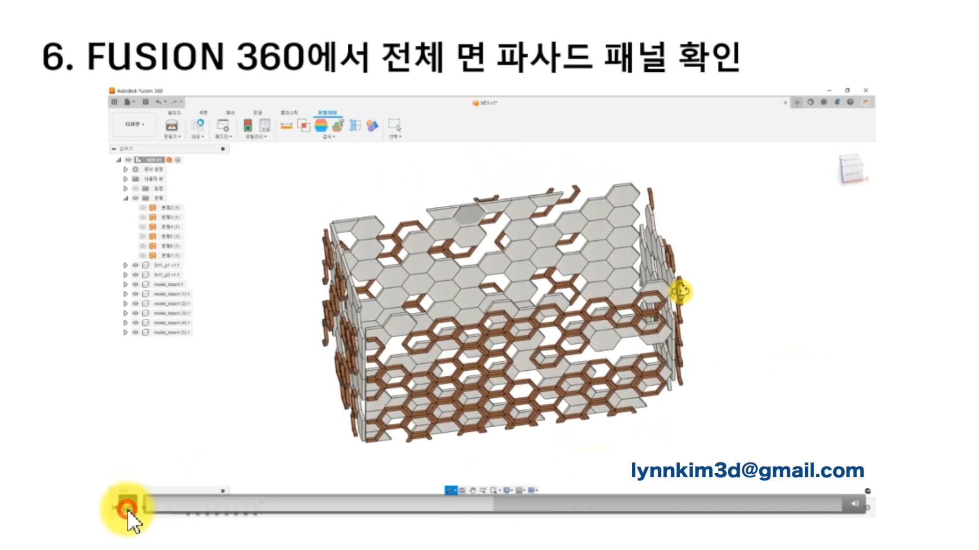